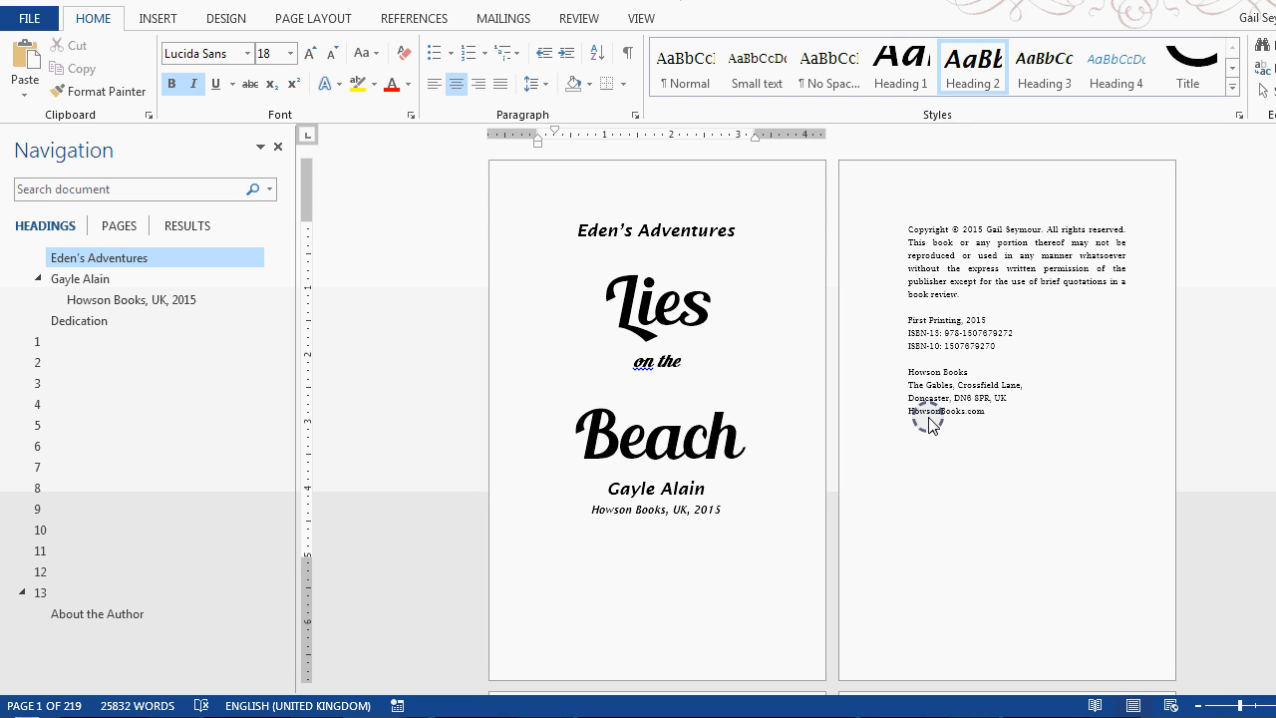
Examine the title page section's custom margin settings, including the inside, outside, gutter and multiple-pages options, and leave them as they are.
click(308, 20)
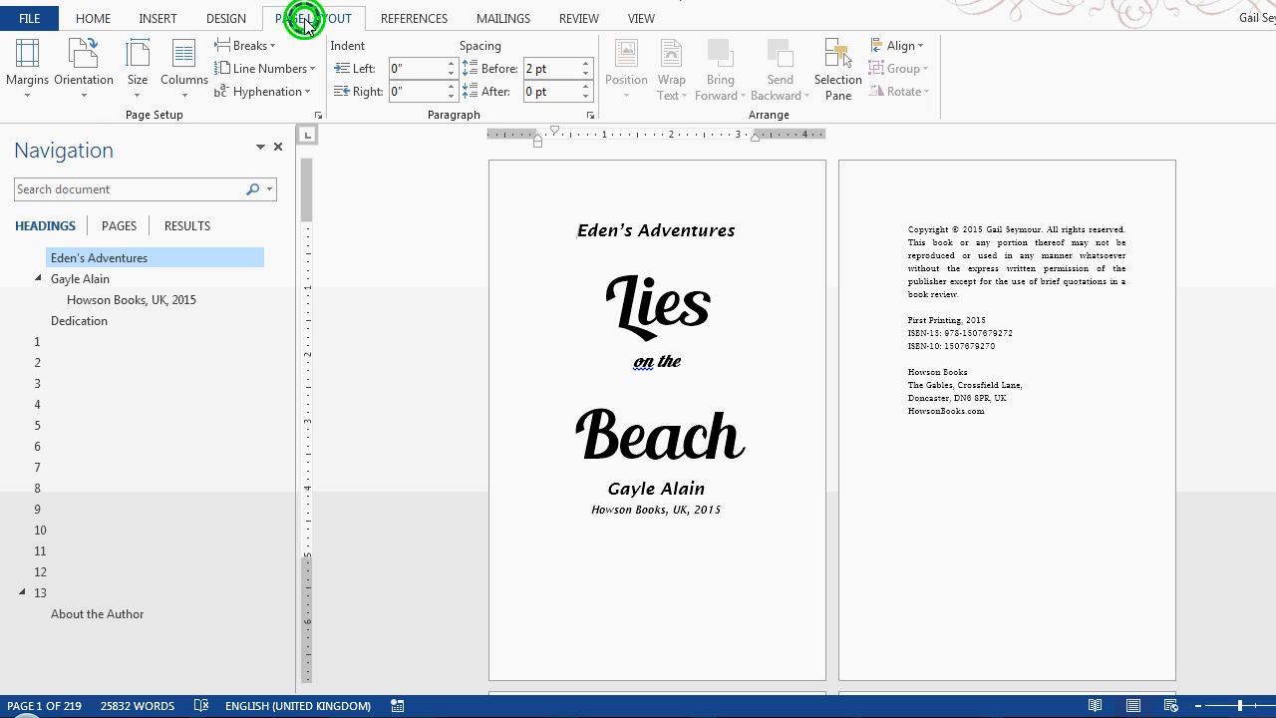
click(28, 90)
click(80, 513)
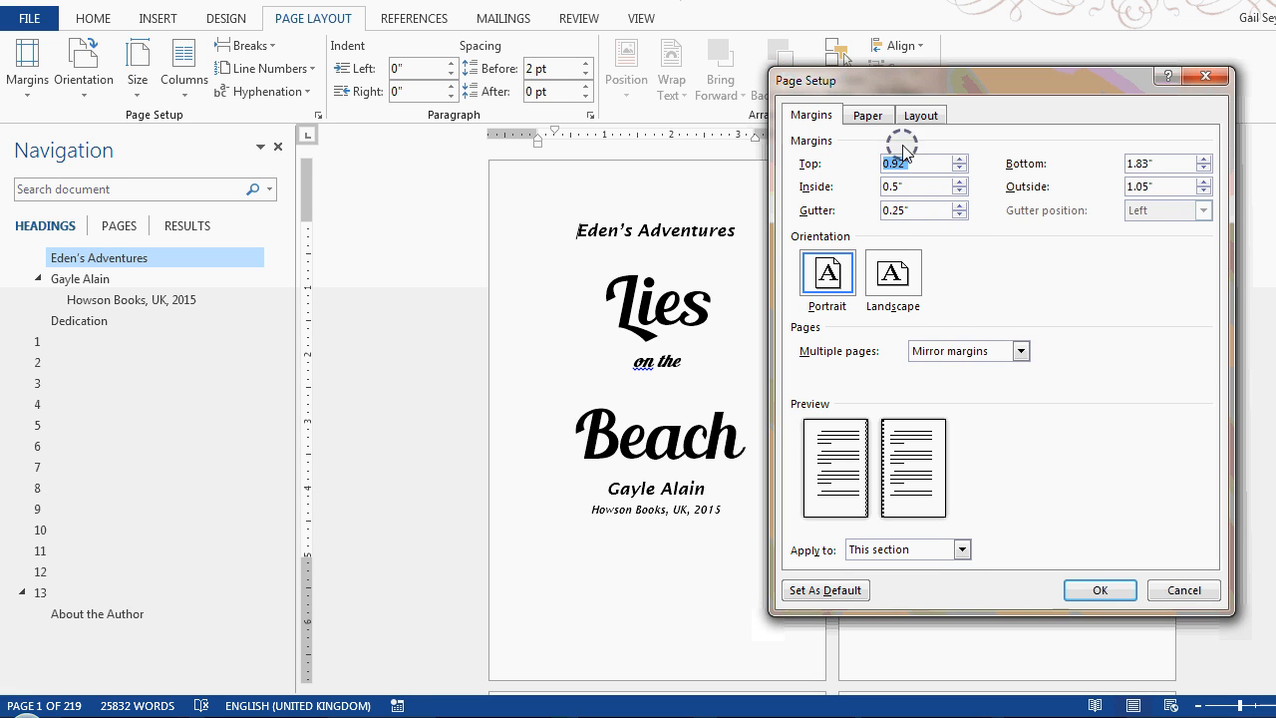
drag(932, 85, 334, 93)
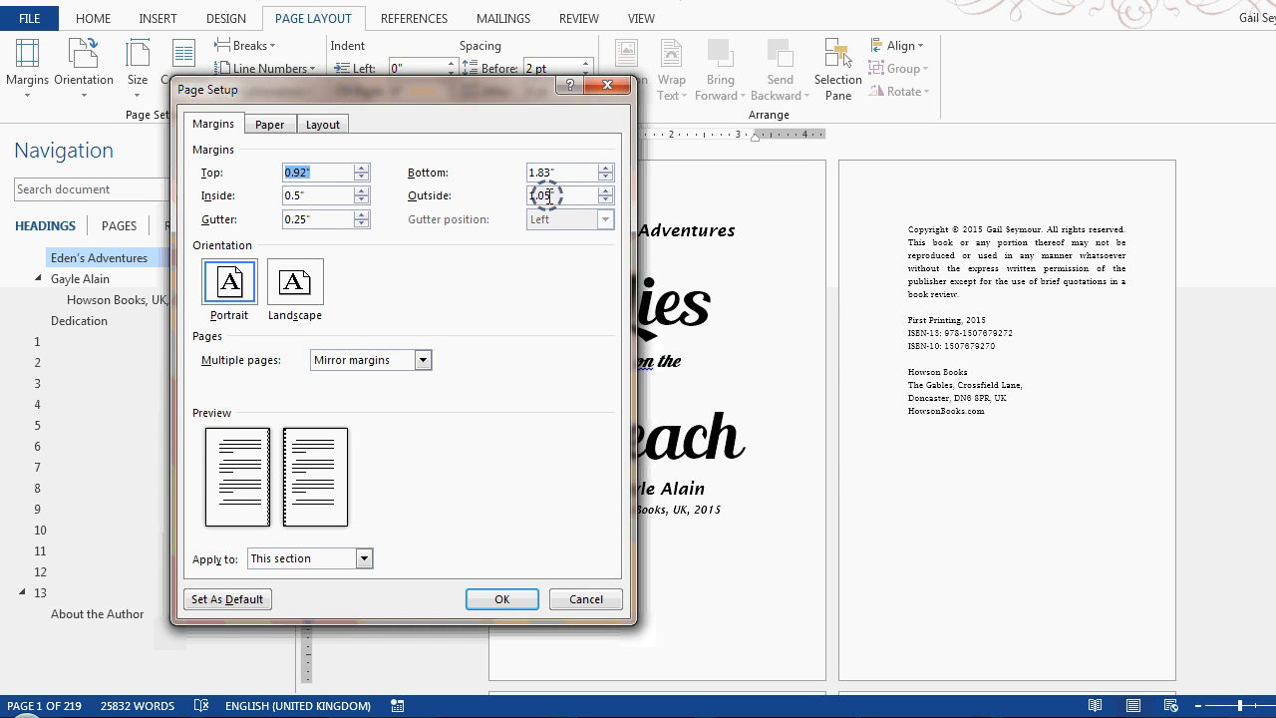
click(588, 599)
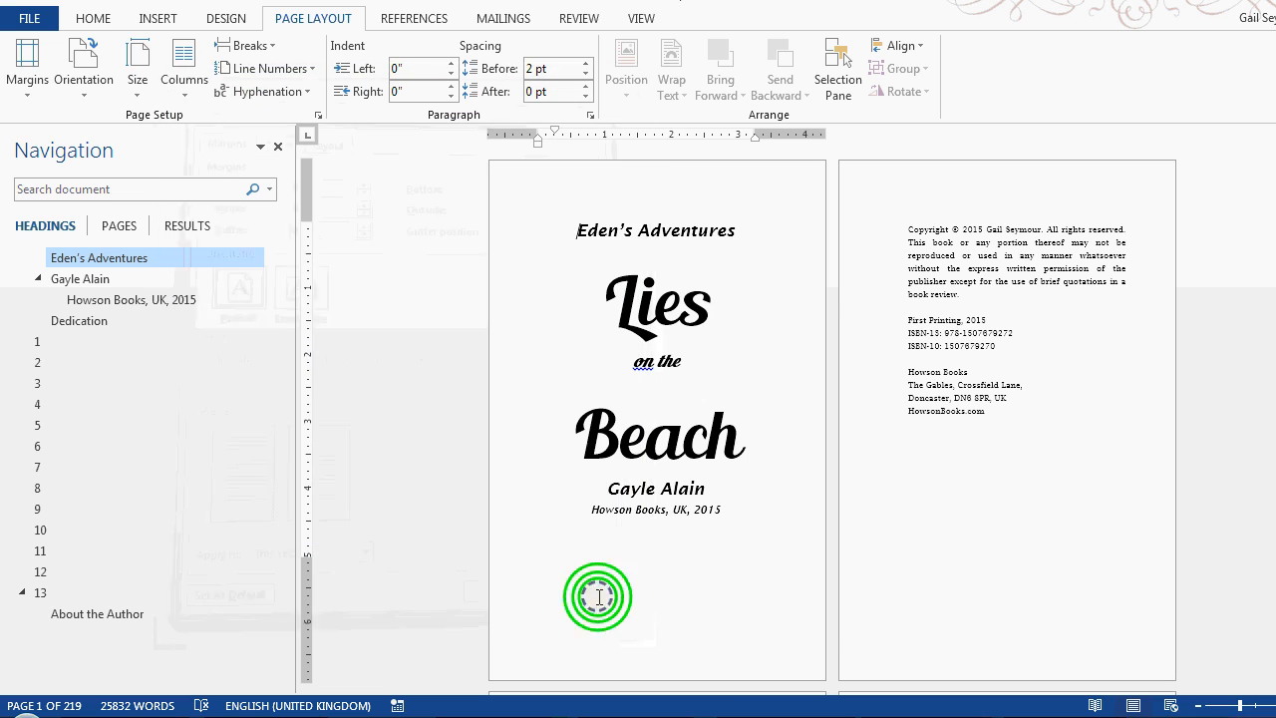
Go to the opening pages of chapter 1, "A Poolside Encounter".
scroll(841, 419, down, 10)
scroll(841, 419, down, 12)
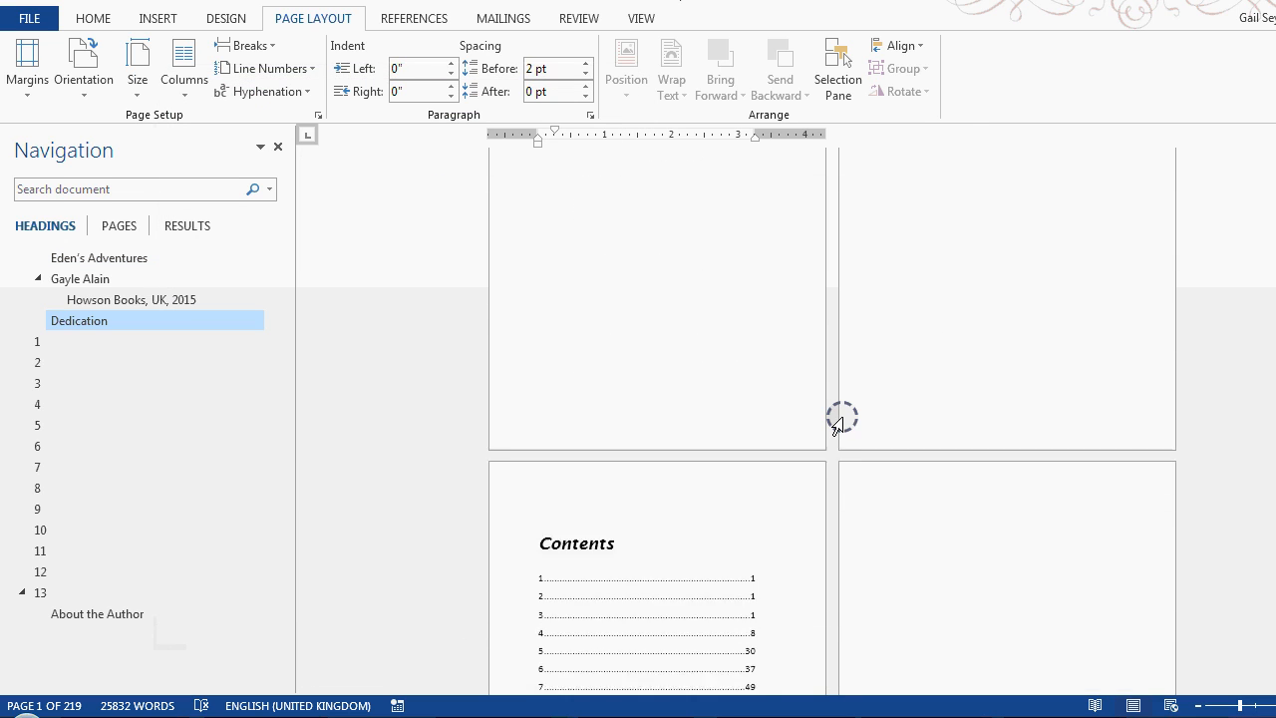
scroll(841, 418, down, 3)
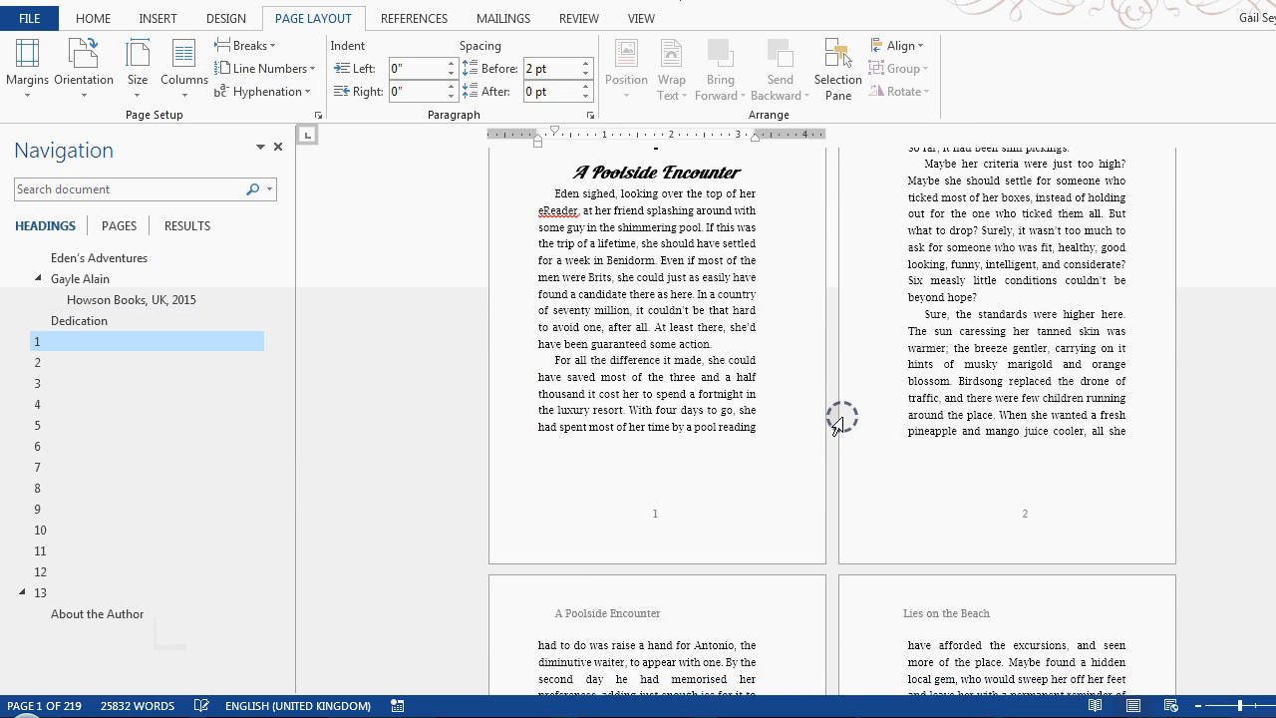
scroll(841, 419, up, 4)
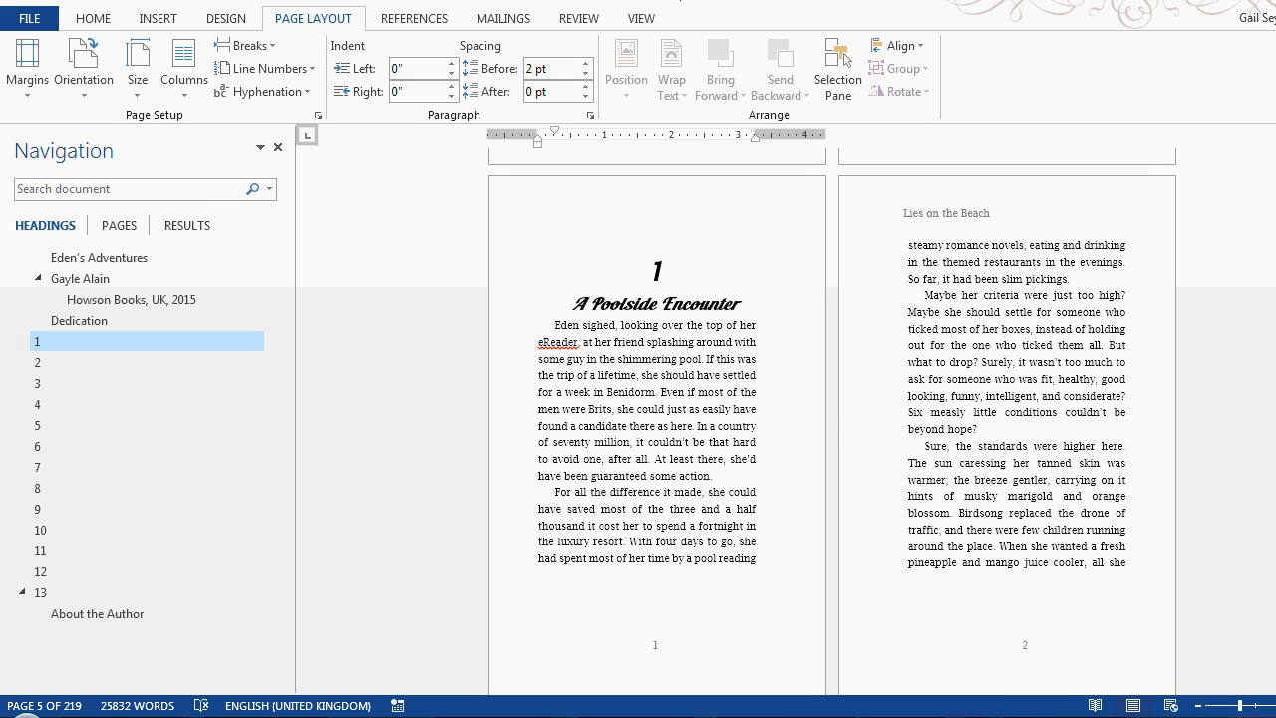
Switch to Manuscript.pdf in Adobe Reader and enlarge the displayed page to inspect its margins.
mouse_move(931, 717)
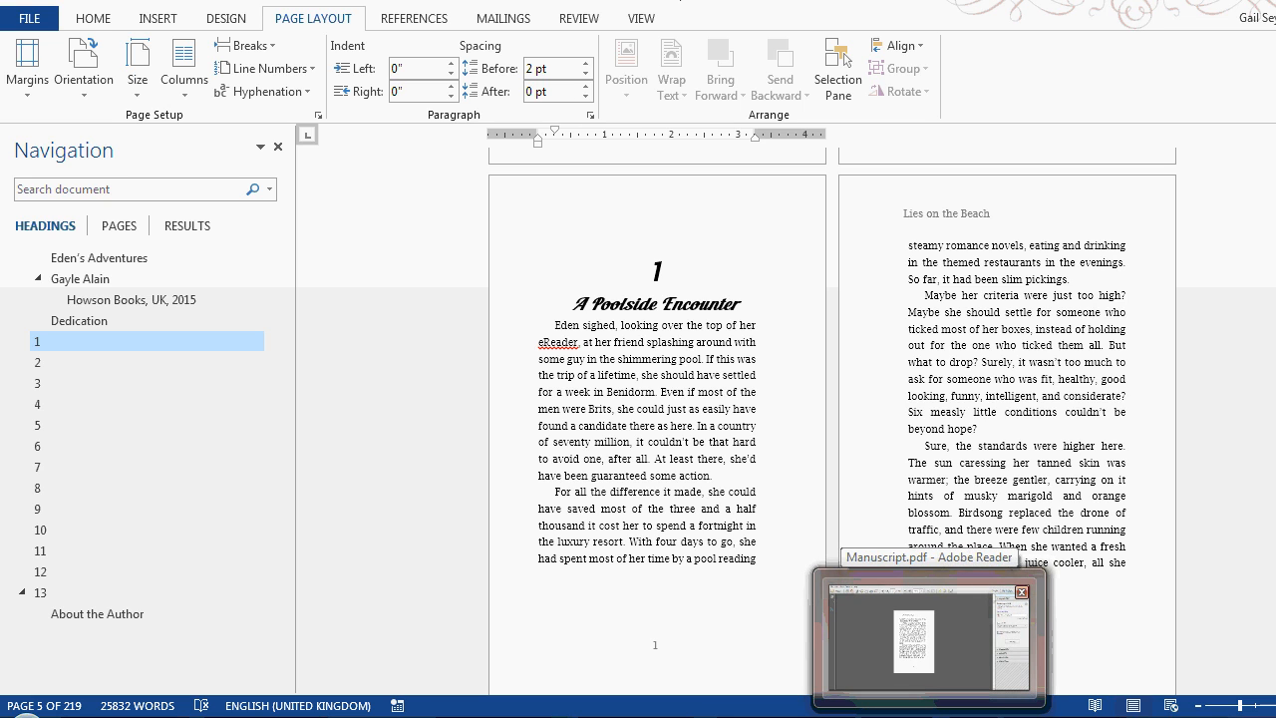
click(931, 638)
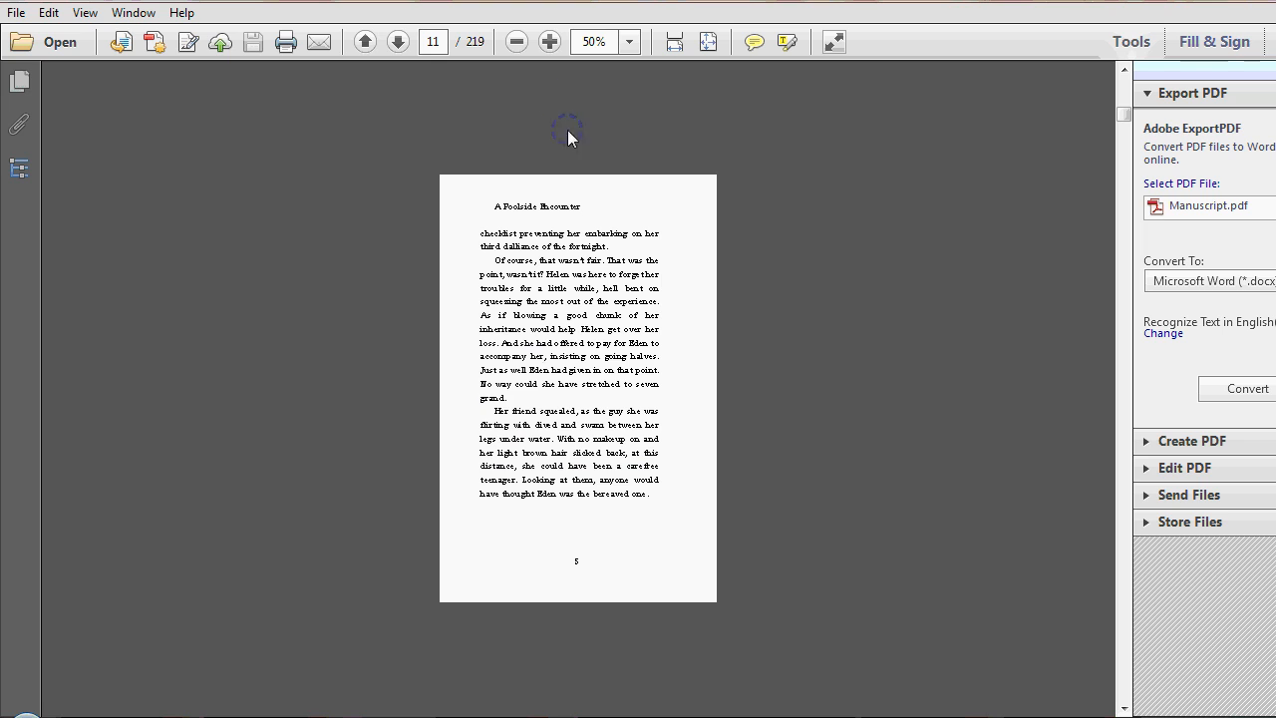
click(549, 41)
click(549, 41)
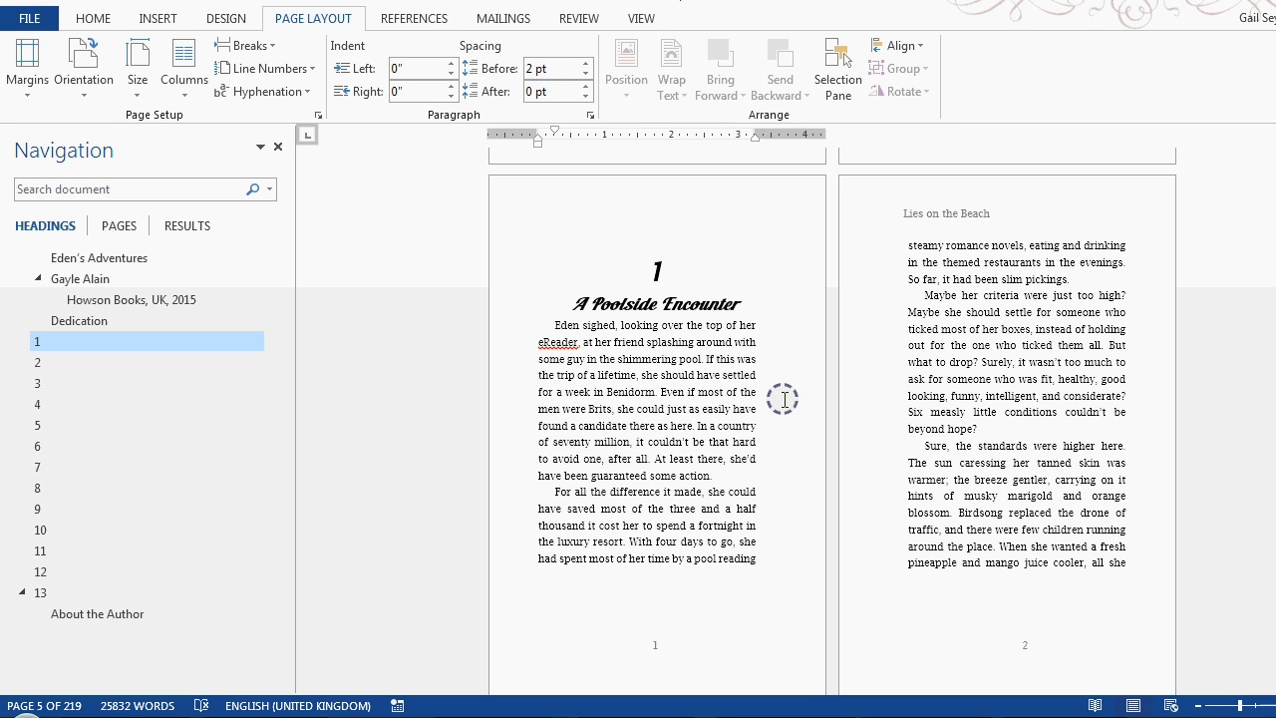
Highlight all body text on chapter 1's second page to examine the text block within the margins, and clear the selection.
scroll(764, 424, down, 4)
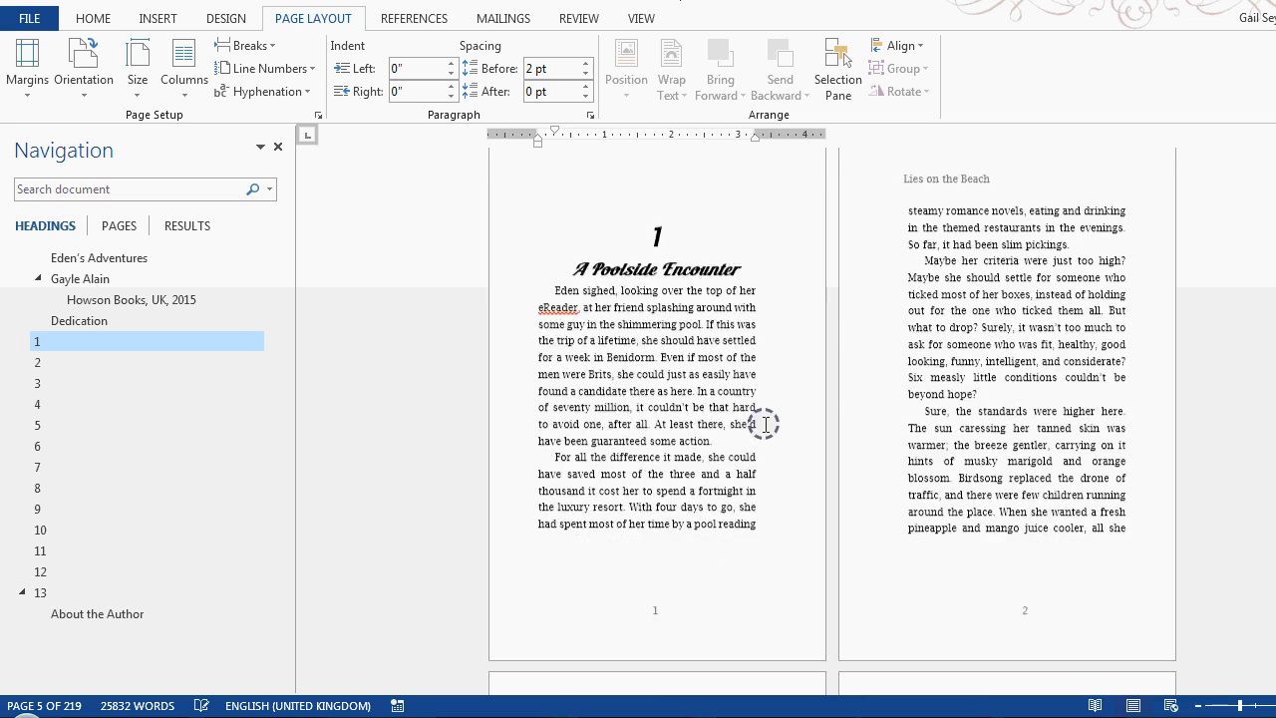
scroll(764, 424, up, 3)
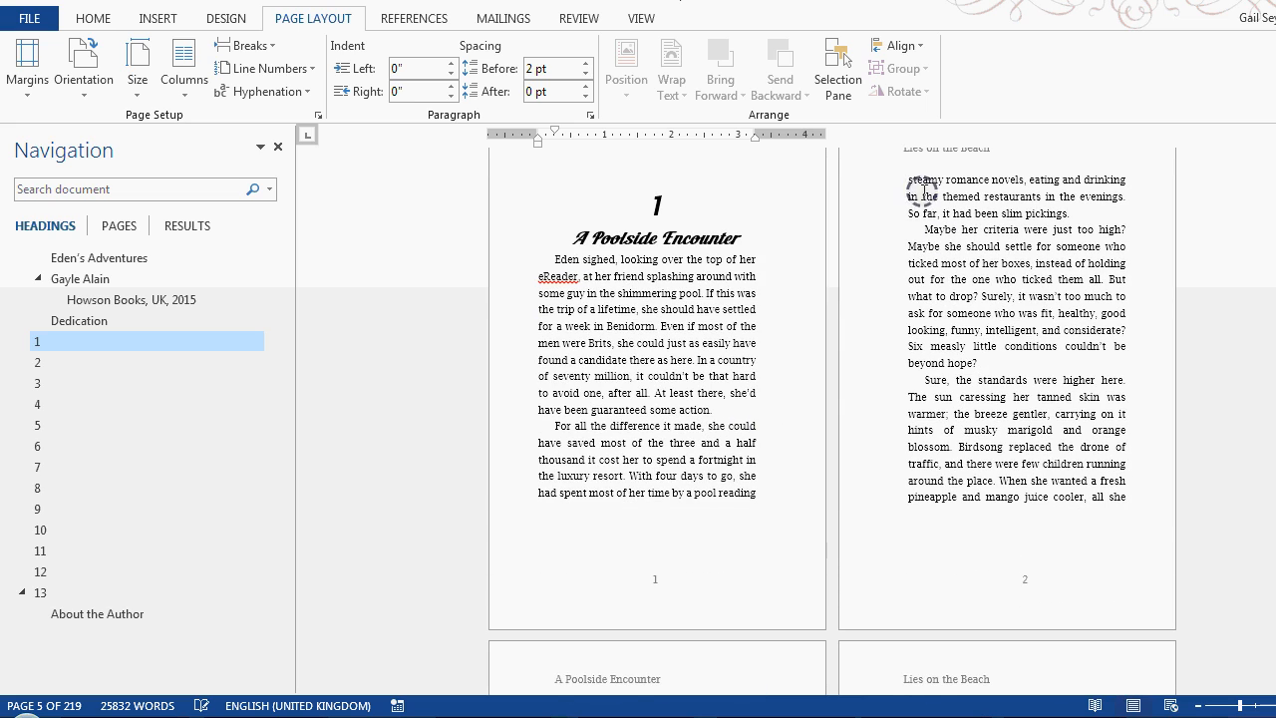
click(908, 181)
drag(908, 182, 1124, 501)
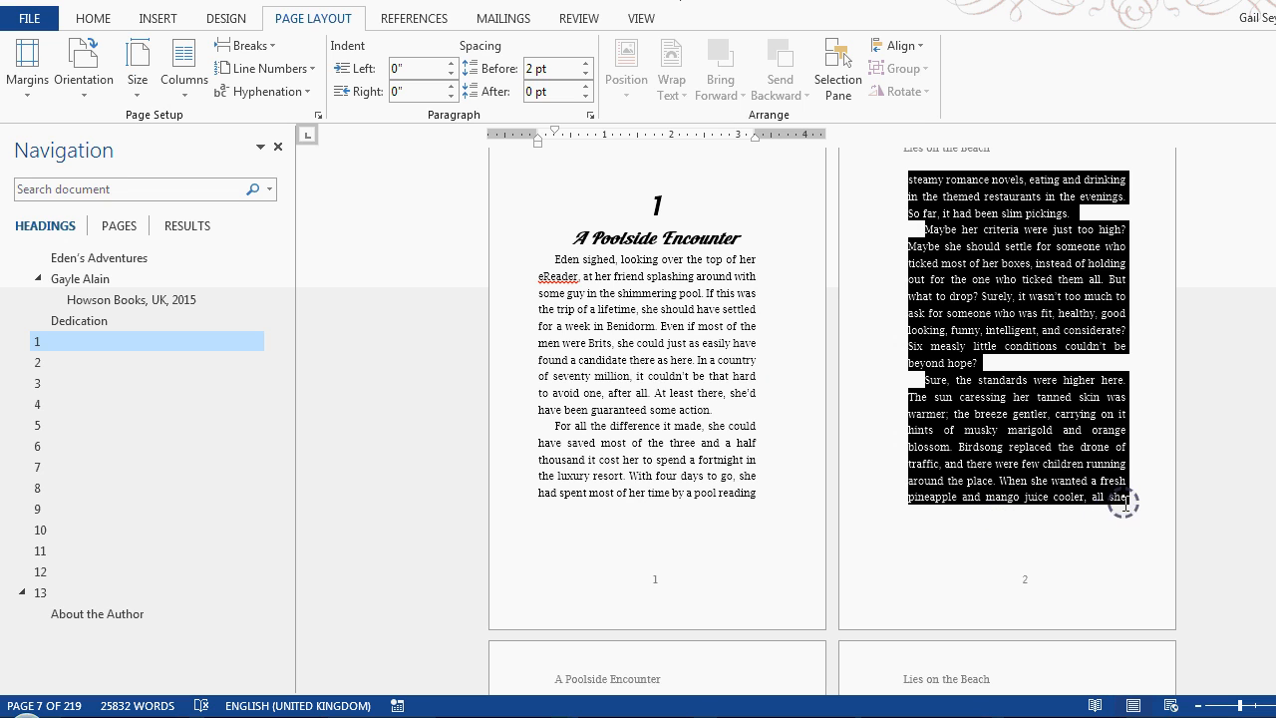
scroll(985, 317, up, 1)
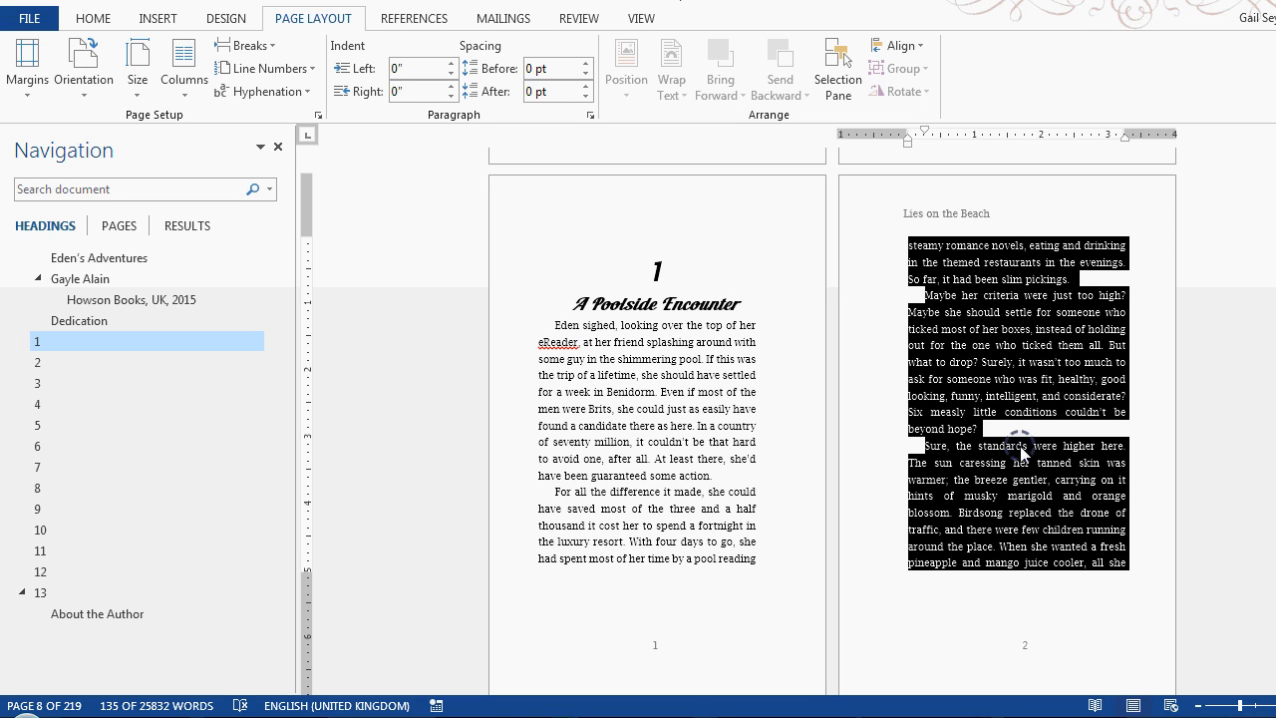
click(1009, 580)
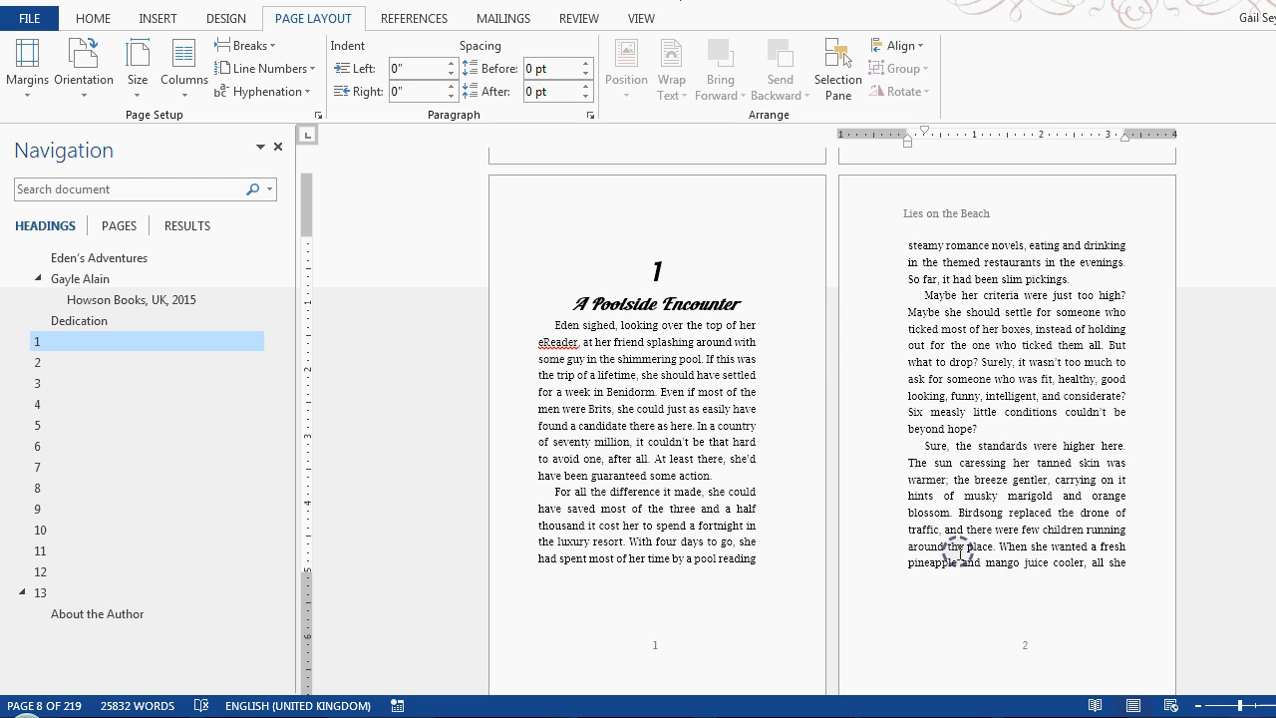
Set the bottom margin of the chapter section to 1.5" in the custom margin settings.
click(27, 88)
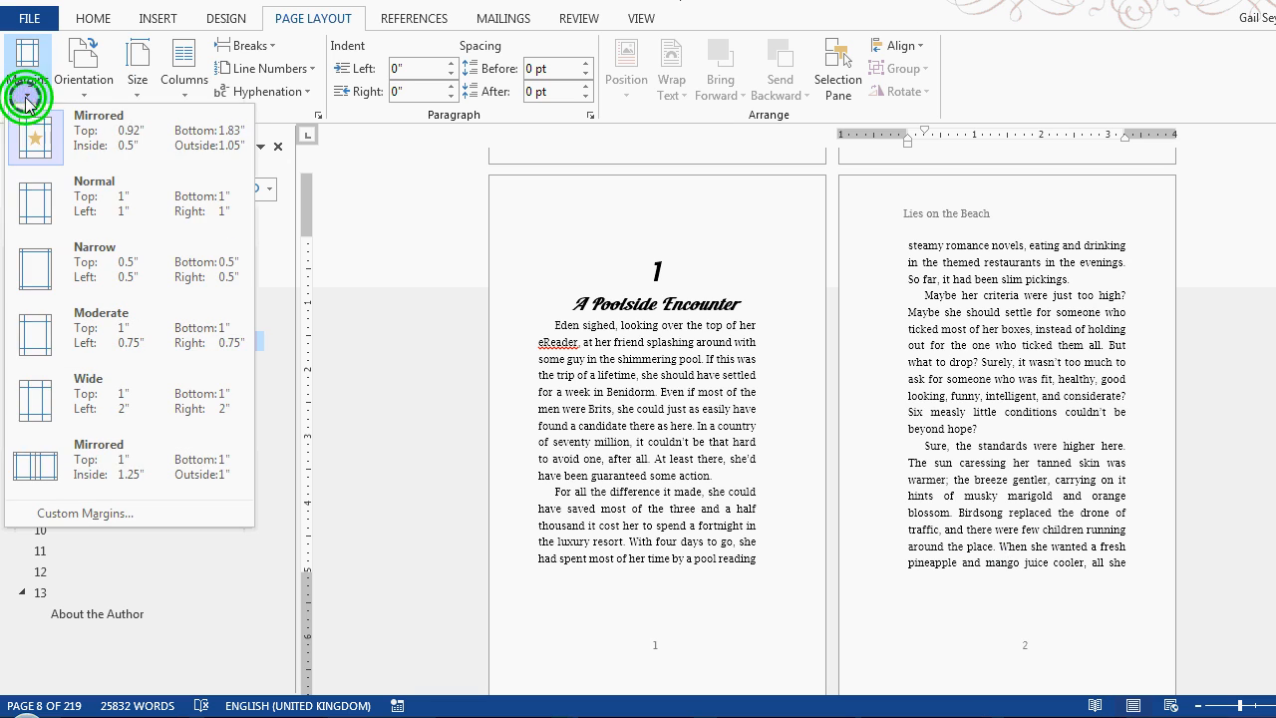
click(90, 513)
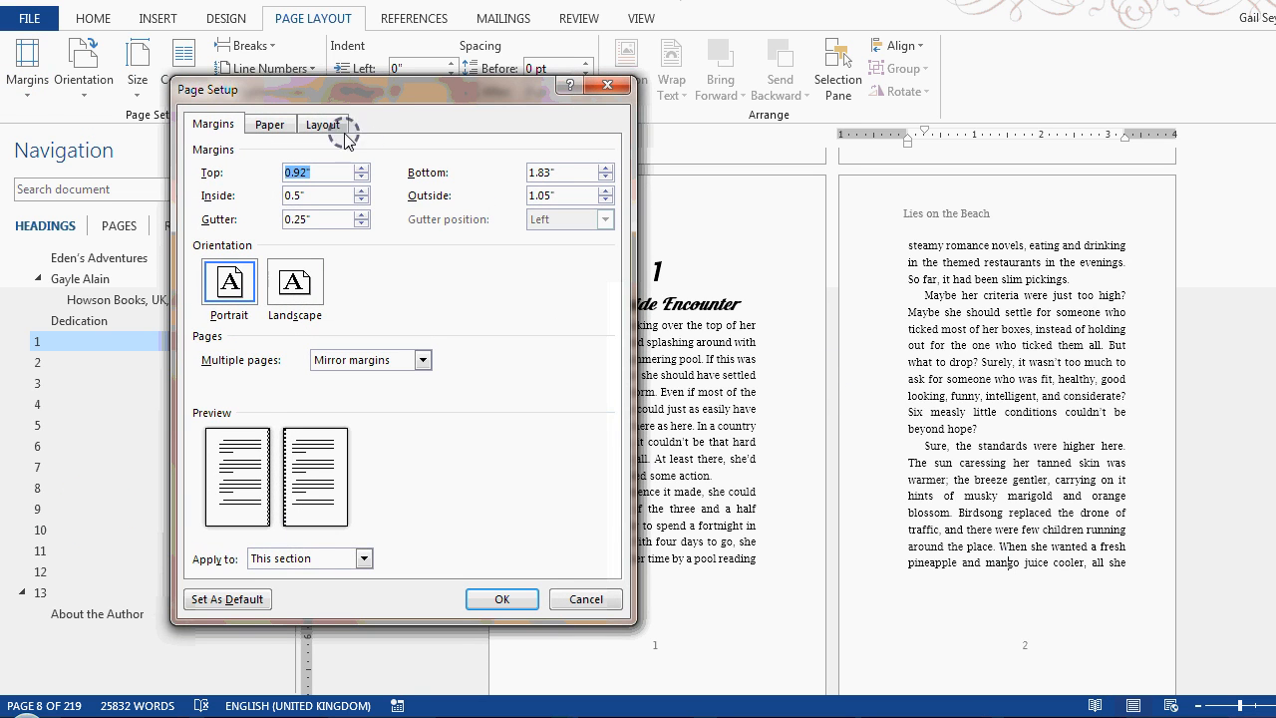
drag(388, 91, 584, 73)
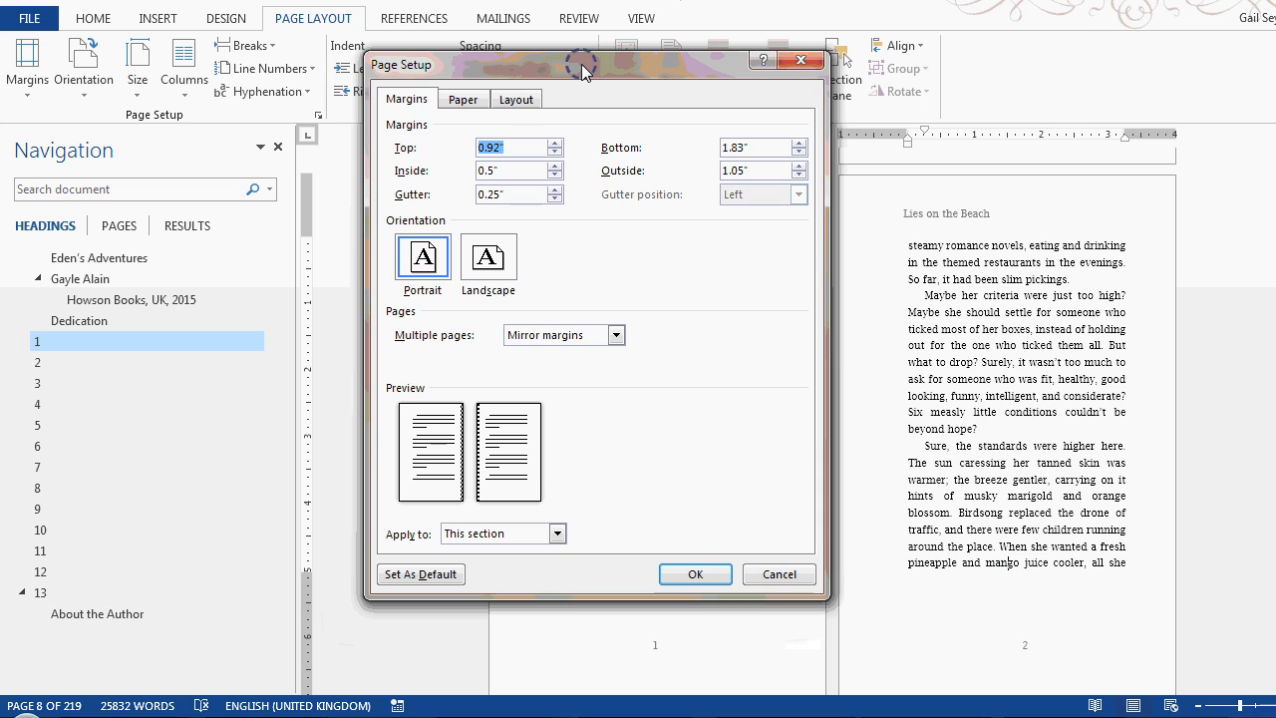
click(799, 153)
click(799, 156)
click(798, 155)
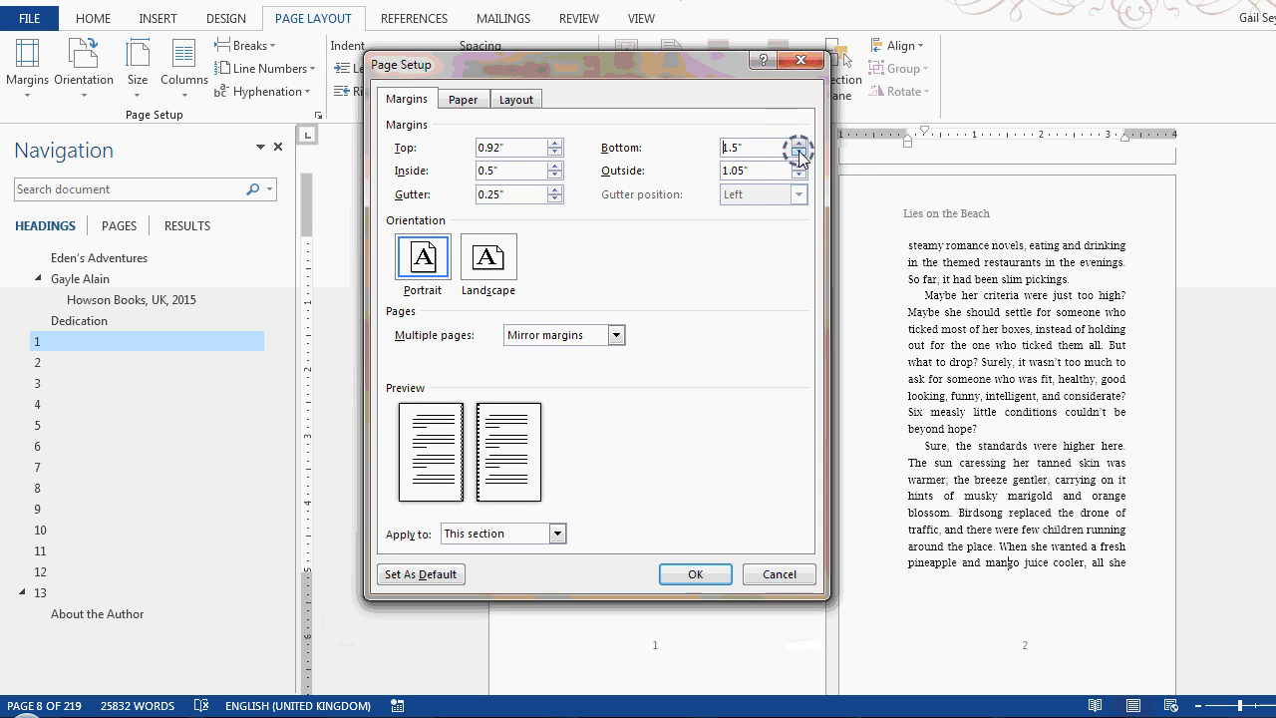
click(695, 576)
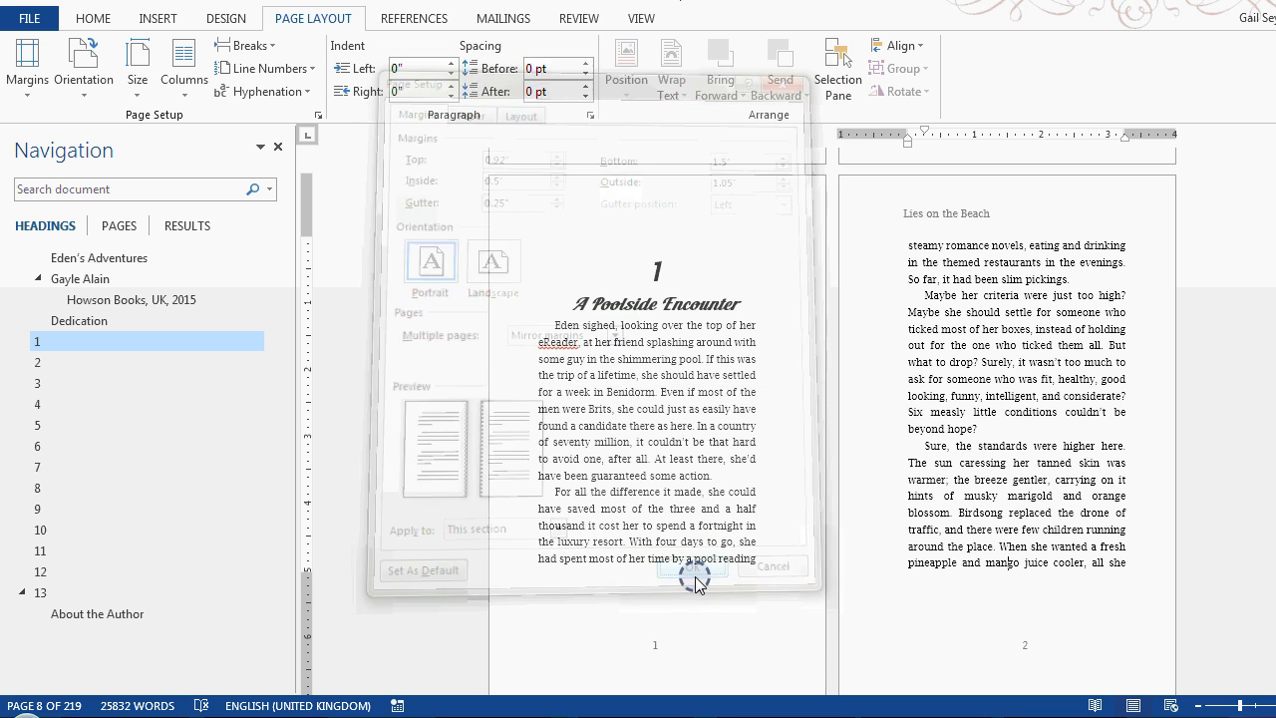
click(977, 240)
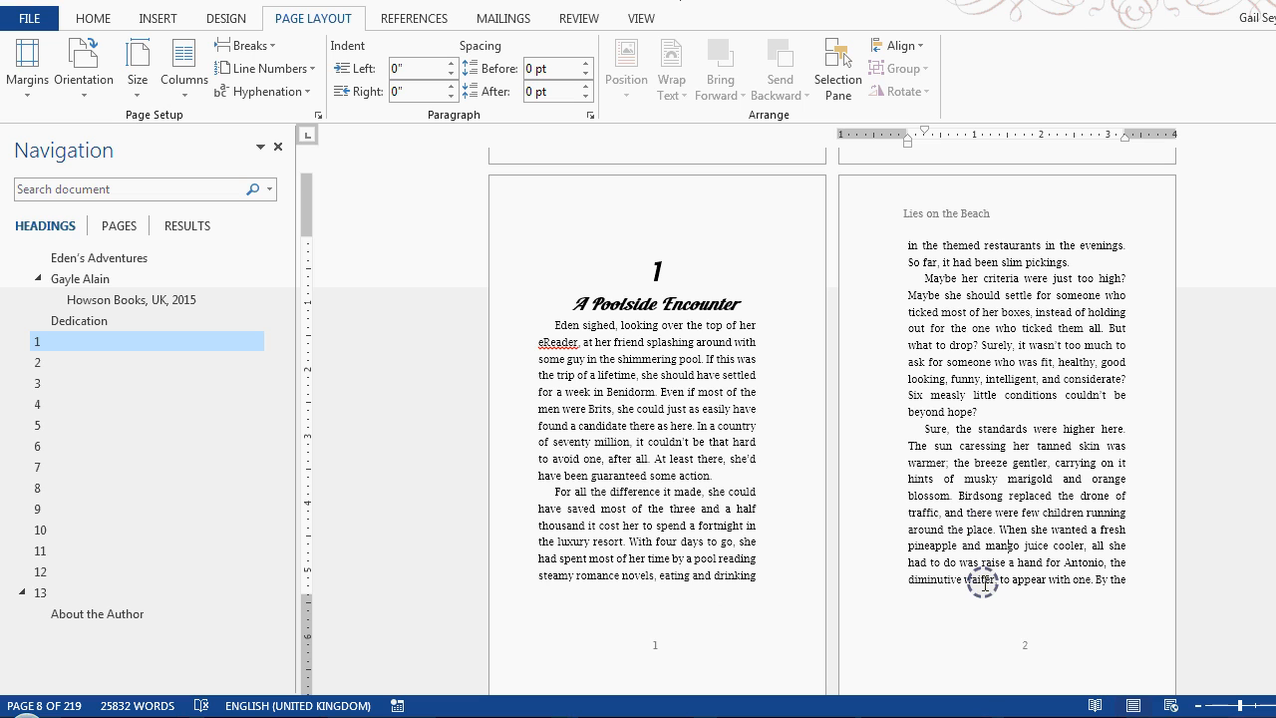
Try the preset Mirrored margins with 1" top and bottom, 1.25" inside and 1" outside, and undo the change.
click(28, 62)
click(93, 450)
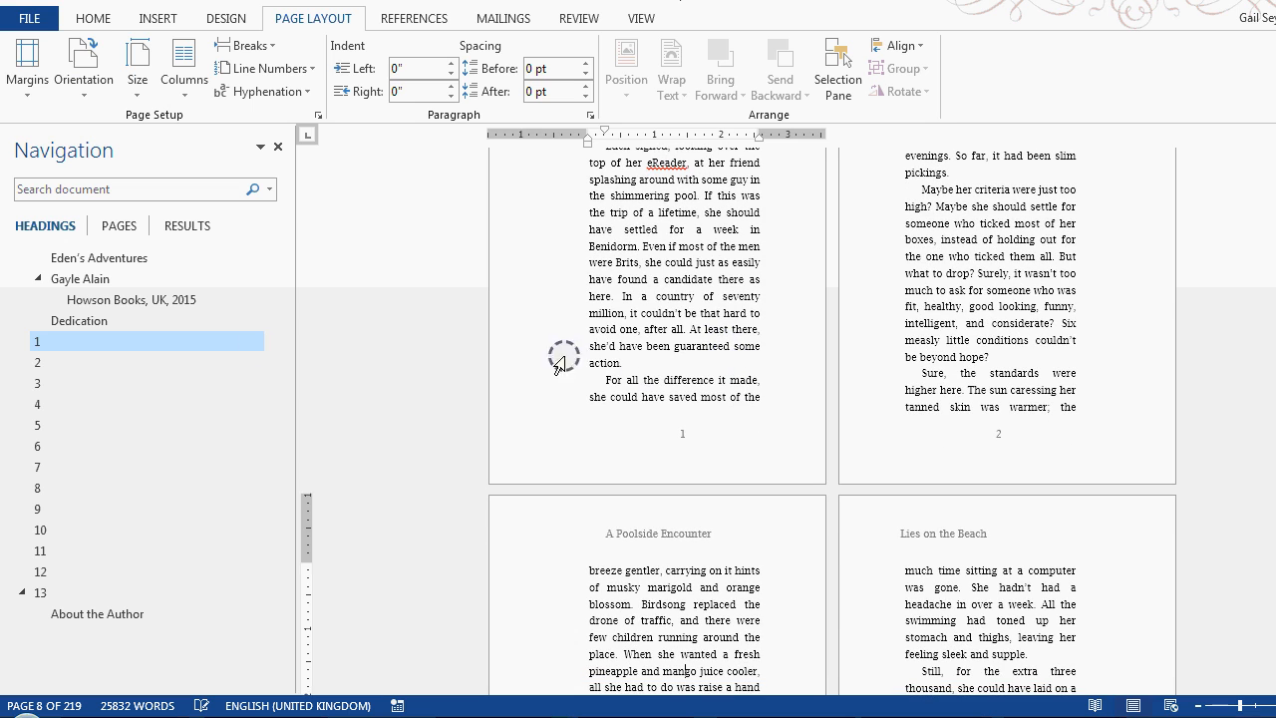
click(28, 62)
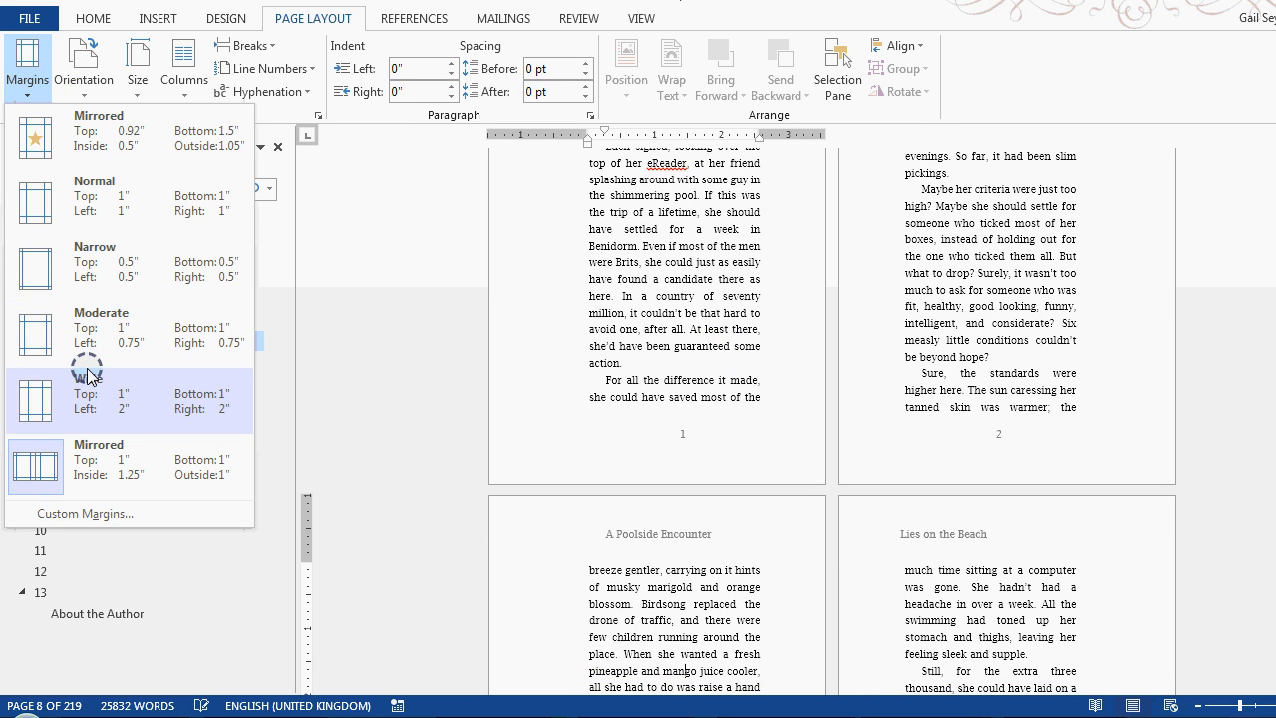
click(134, 1)
click(137, 1)
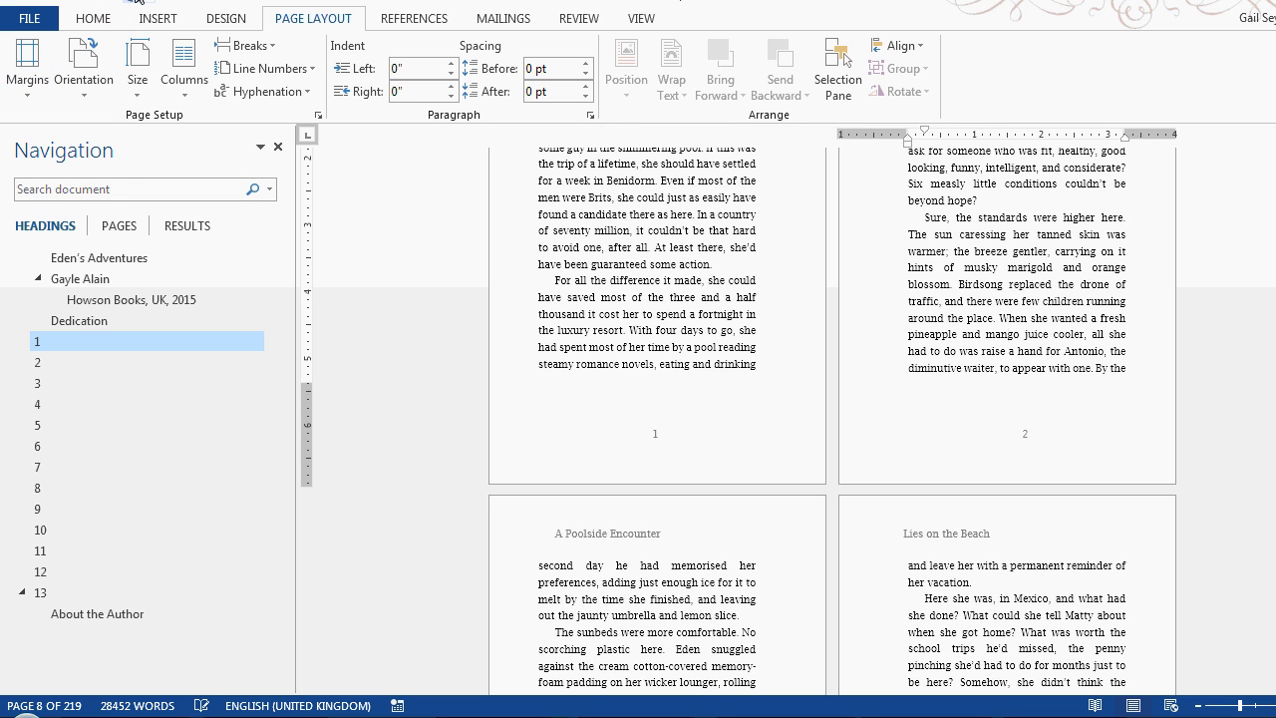
Set the top margin of the chapter section to 0.8" in the custom margin settings.
click(22, 98)
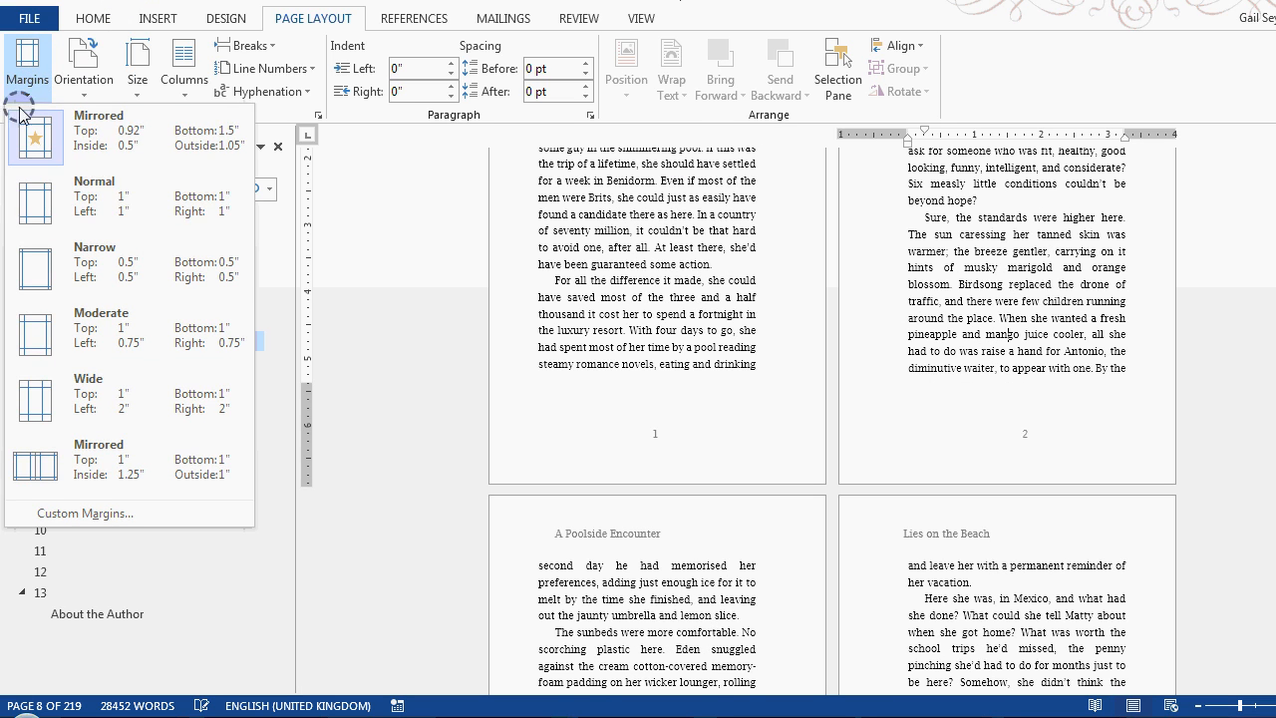
click(62, 514)
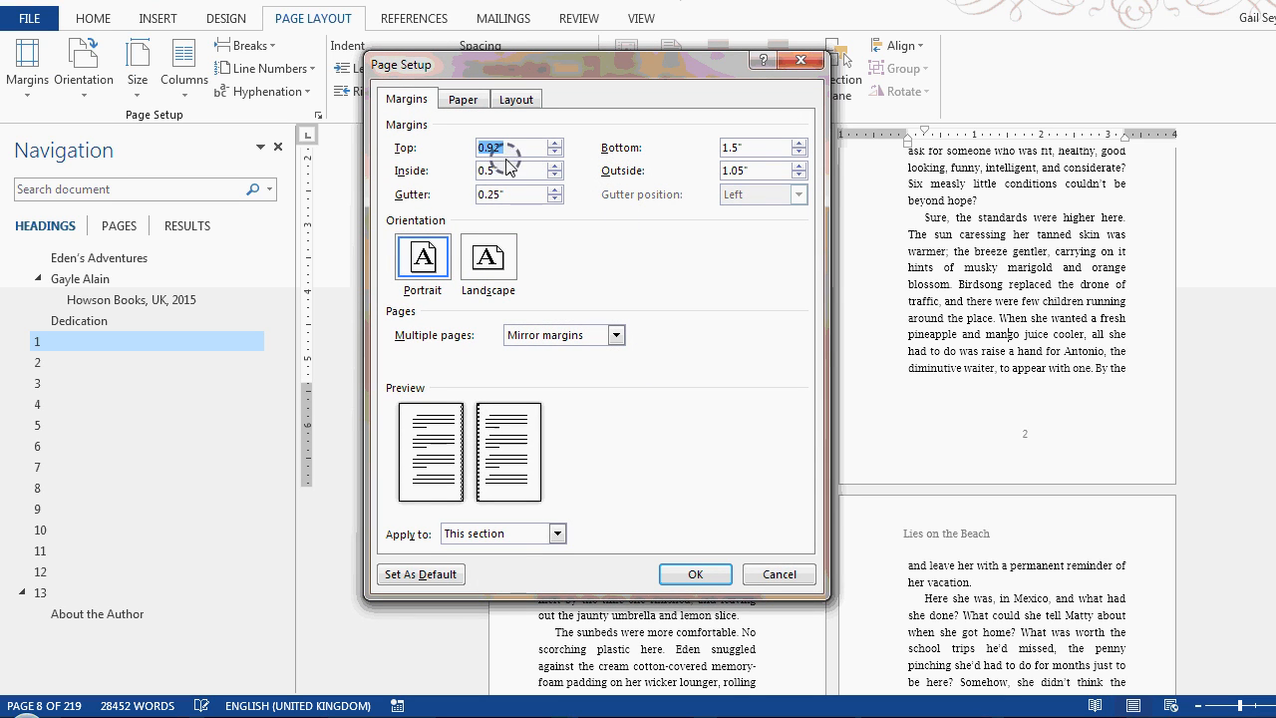
double_click(487, 148)
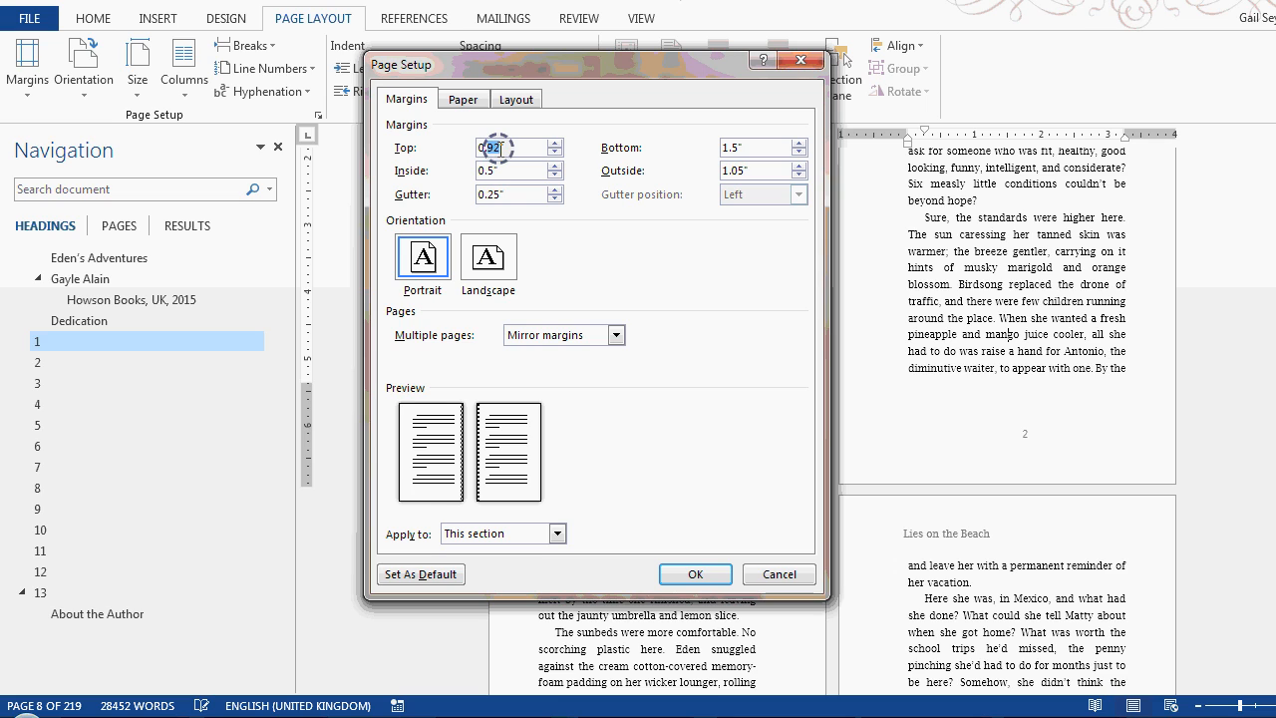
text(0.8)
double_click(731, 147)
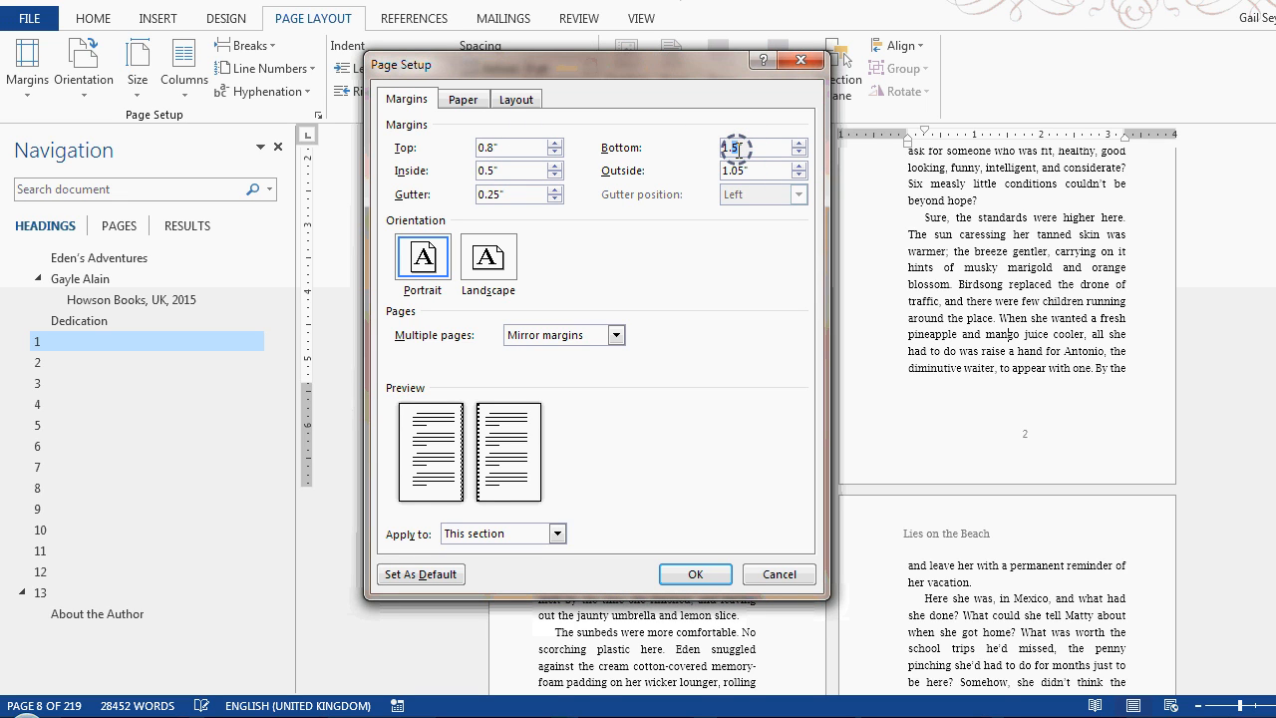
click(688, 571)
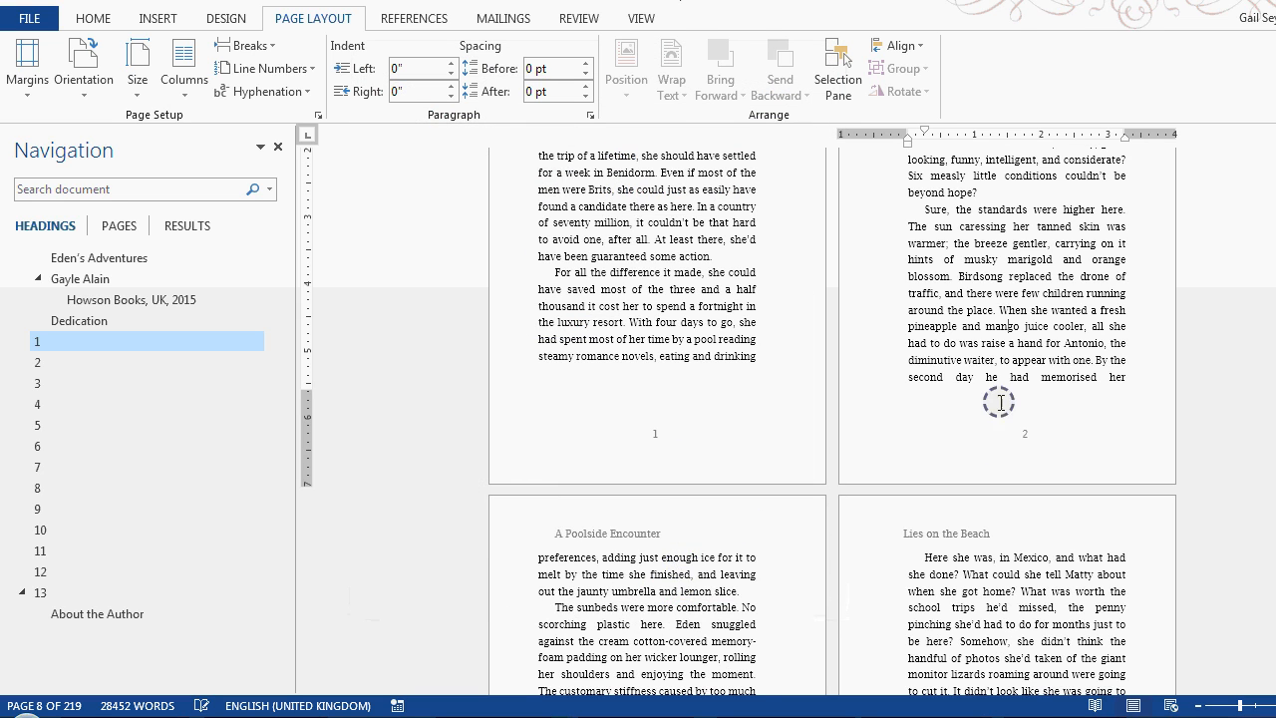